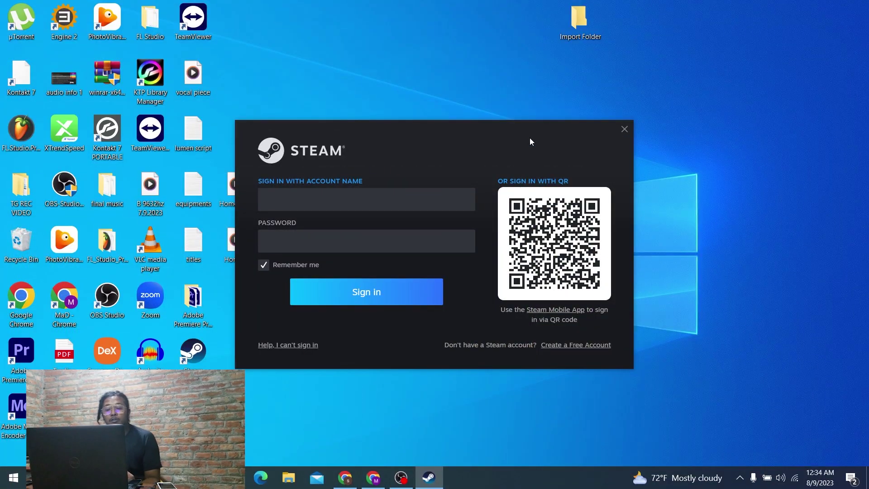
Nudge the client sign-in window right and bring the Chrome Steam store page forward
{"action": "left_click_drag", "start_coordinate": [518, 127], "coordinate": [539, 123]}
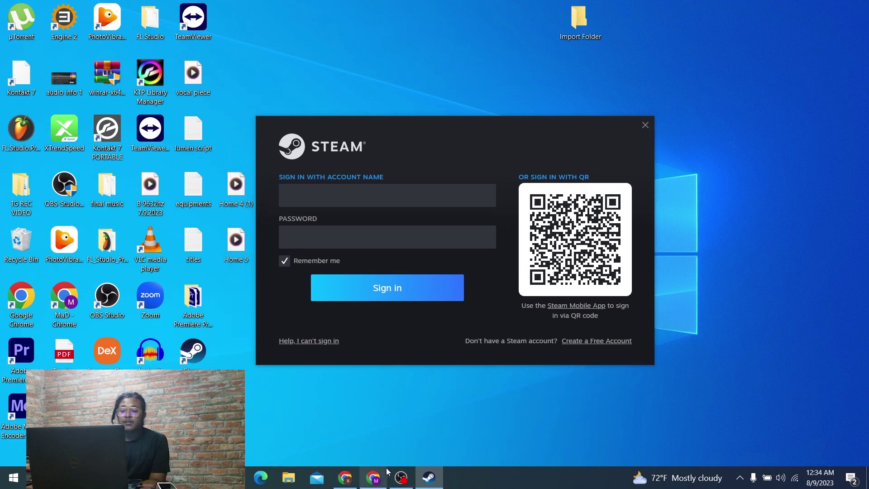
{"action": "left_click", "coordinate": [346, 478]}
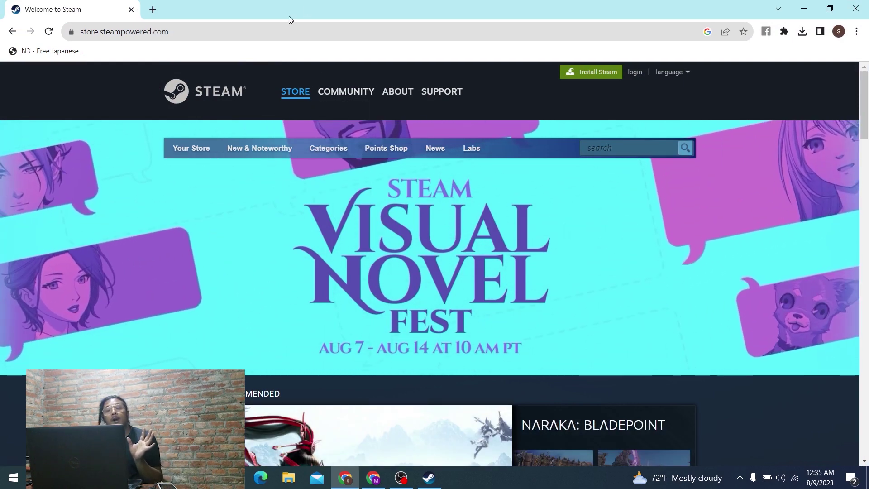
Load the web login page, clear its saved password, and bring back the client sign-in window
{"action": "left_click", "coordinate": [238, 31]}
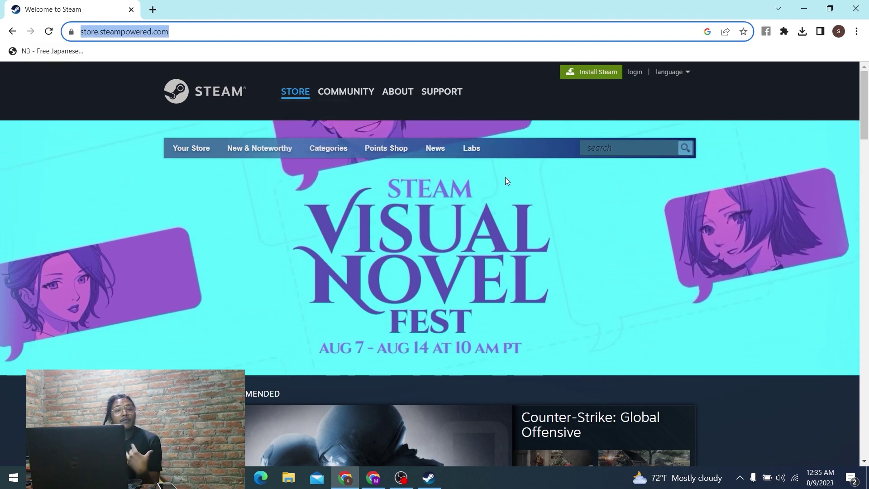
{"action": "left_click", "coordinate": [631, 73]}
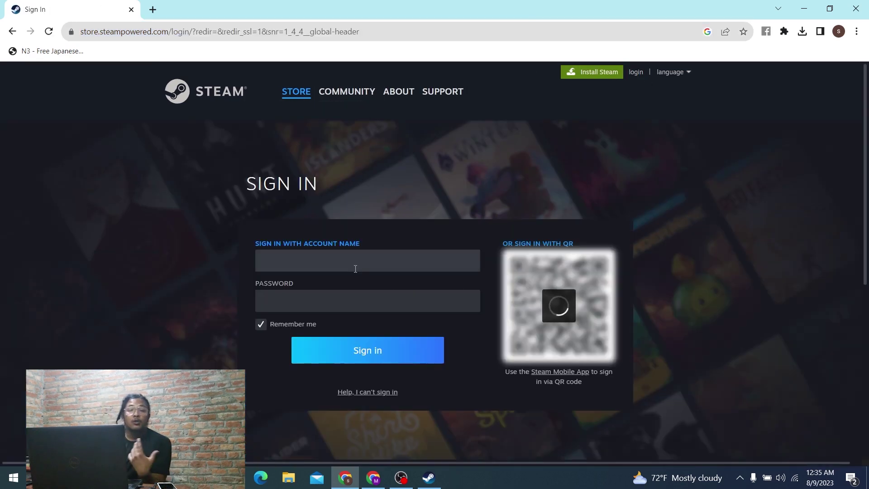
{"action": "left_click", "coordinate": [306, 301]}
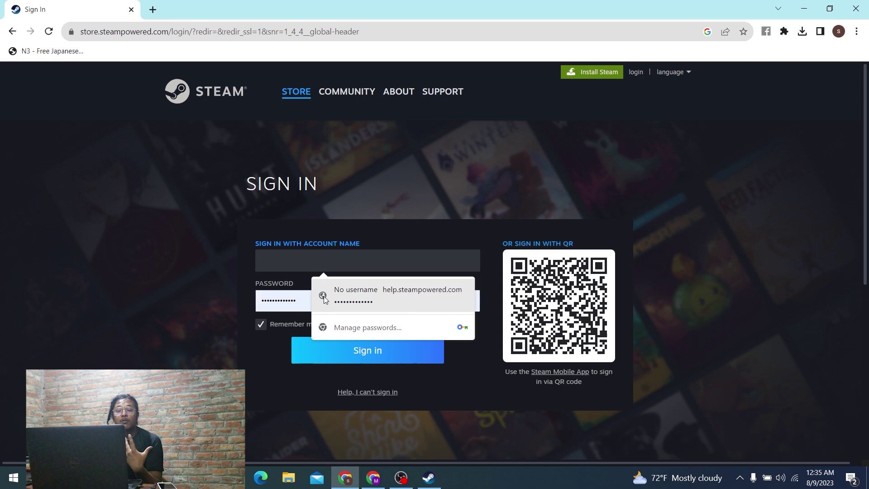
{"action": "left_click", "coordinate": [281, 302]}
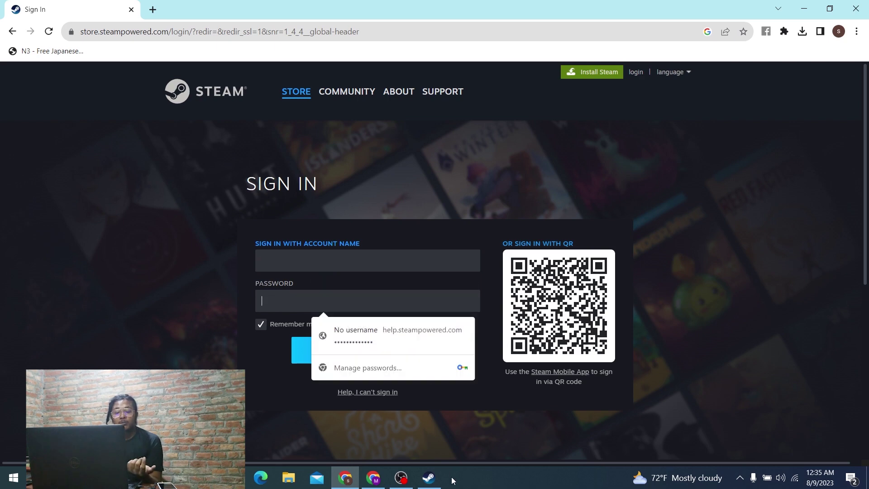
{"action": "left_click", "coordinate": [428, 478]}
{"action": "mouse_move", "coordinate": [360, 126]}
{"action": "left_mouse_down"}
{"action": "mouse_move", "coordinate": [372, 137]}
{"action": "mouse_move", "coordinate": [334, 159]}
{"action": "left_mouse_up"}
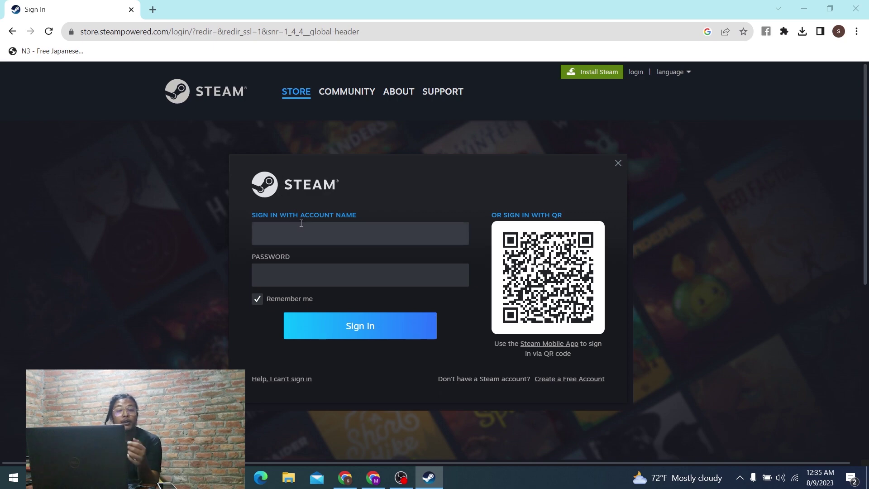
Enter the account name and password in the client sign-in window and submit them
{"action": "left_click_drag", "start_coordinate": [325, 169], "coordinate": [364, 165]}
{"action": "left_click", "coordinate": [342, 234]}
{"action": "type", "text": "mad_vairab"}
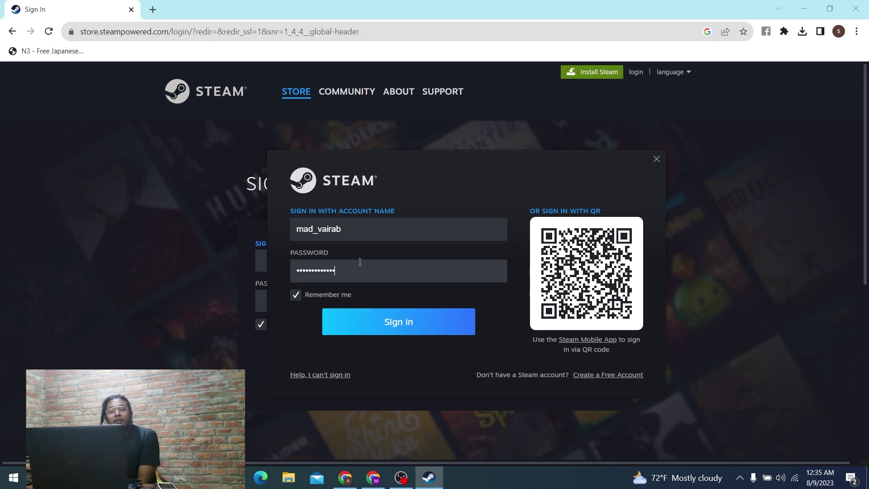
{"action": "left_click_drag", "start_coordinate": [361, 233], "coordinate": [212, 238]}
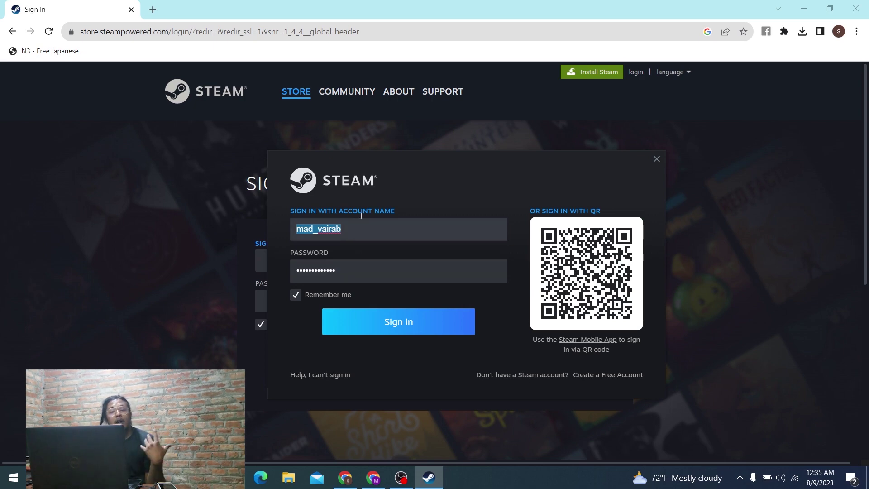
{"action": "left_click", "coordinate": [365, 234]}
{"action": "left_click_drag", "start_coordinate": [346, 231], "coordinate": [292, 233]}
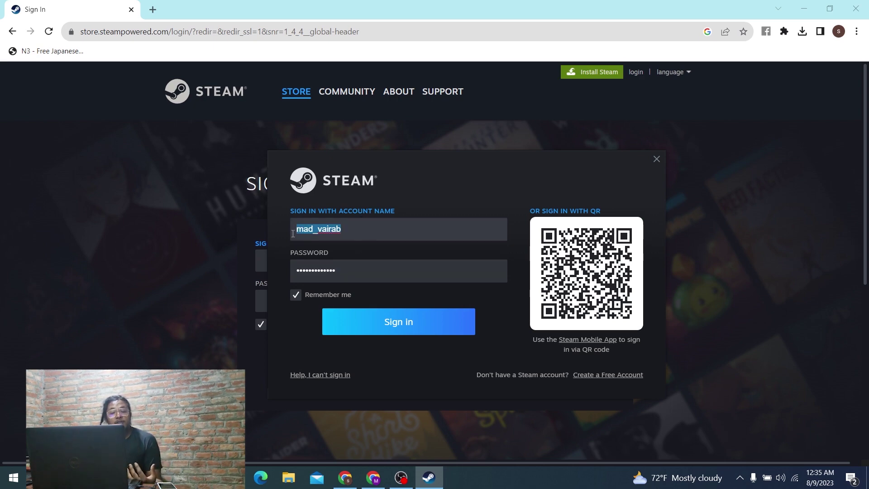
{"action": "double_click", "coordinate": [340, 271]}
{"action": "left_click", "coordinate": [379, 329]}
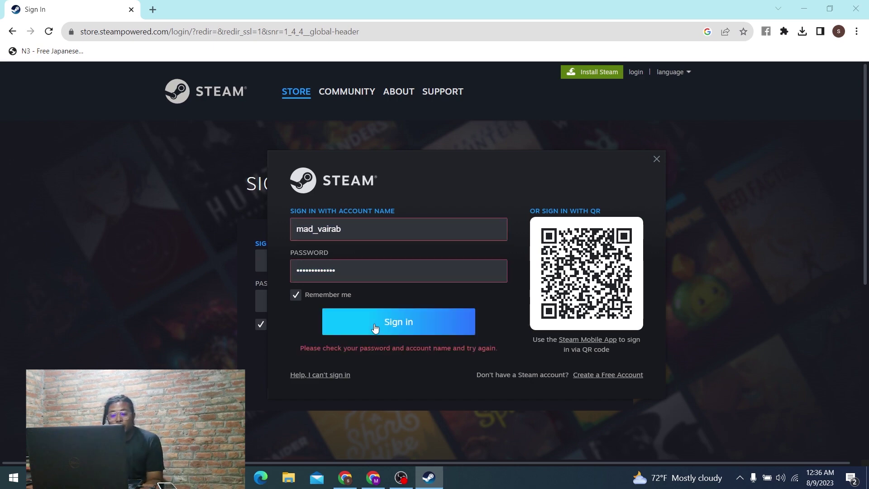
Retype the rejected password and resubmit, reaching the emailed Steam Guard code prompt
{"action": "double_click", "coordinate": [338, 270]}
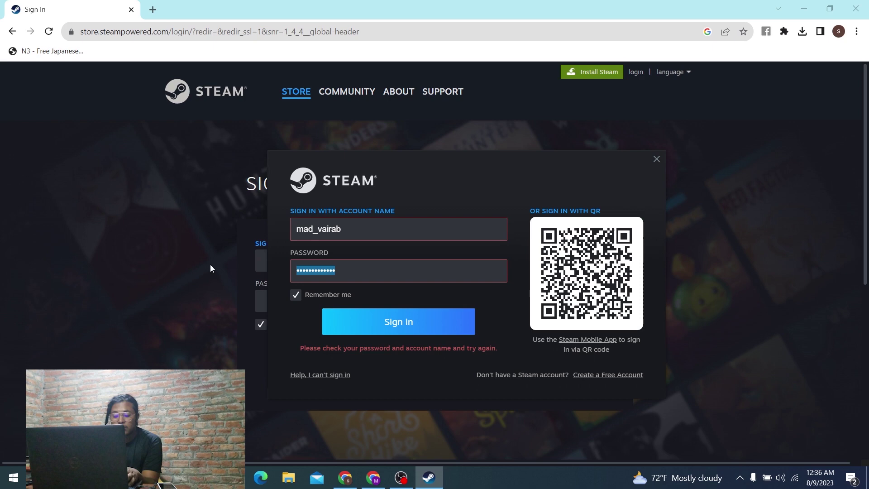
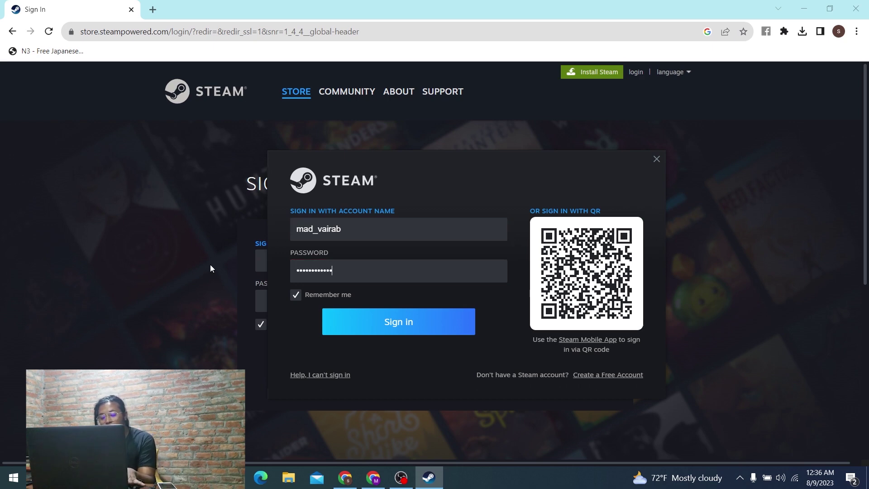
{"action": "key", "text": "Return"}
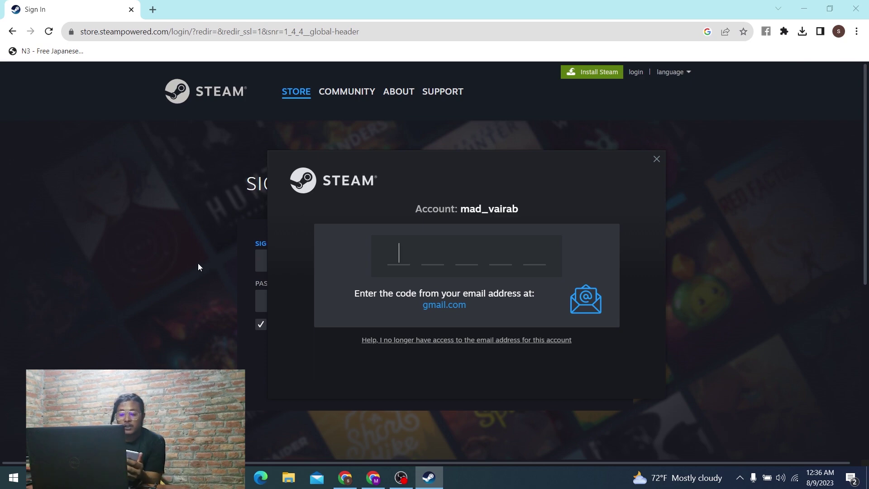
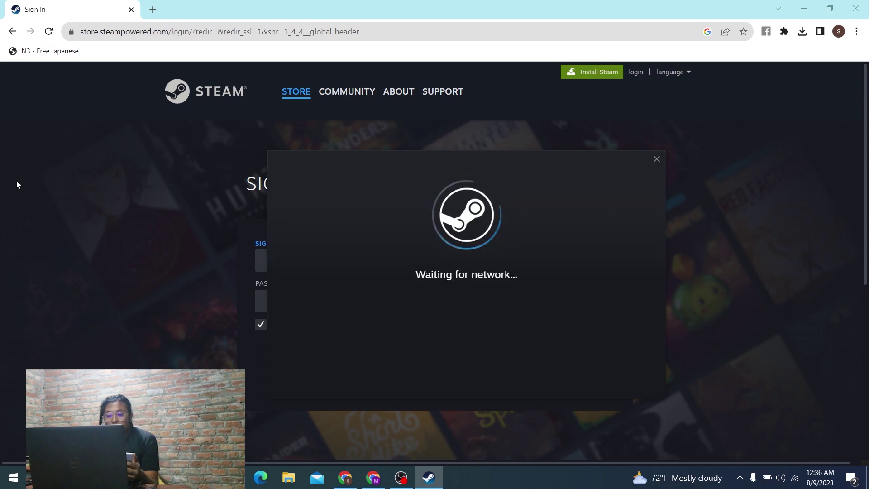